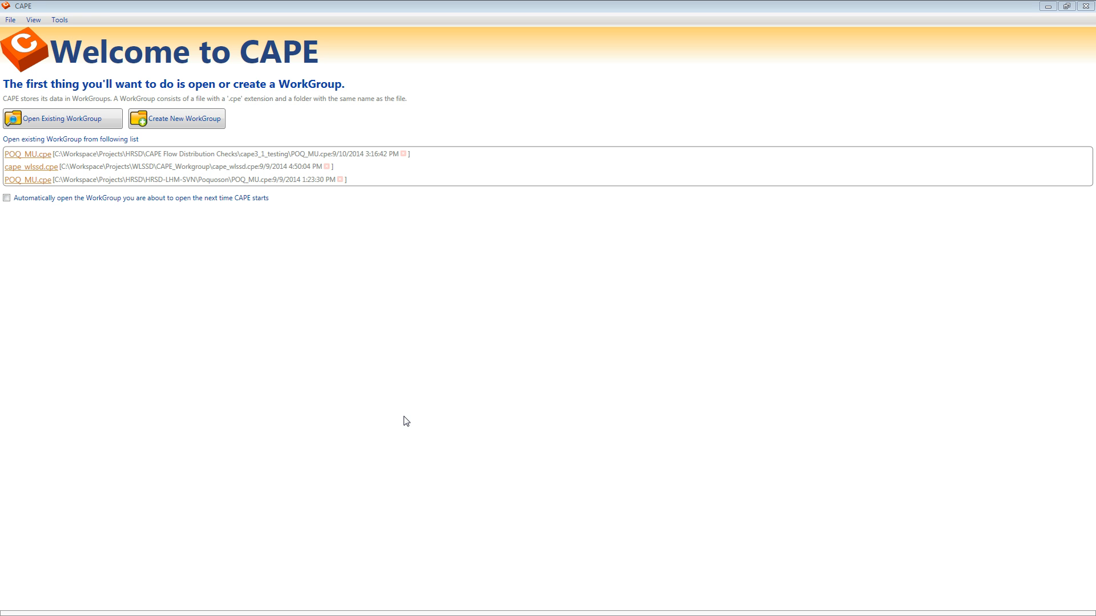
Open the most recent POQ_MU.cpe WorkGroup and view the POQ Main wastewater model under Flow Generation
click(23, 161)
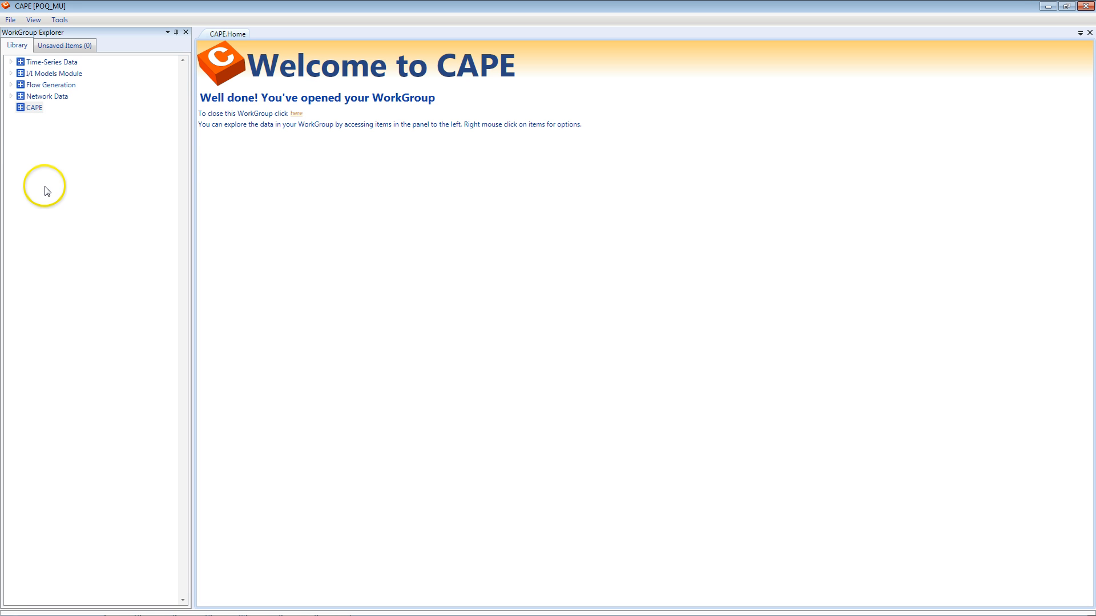
click(10, 84)
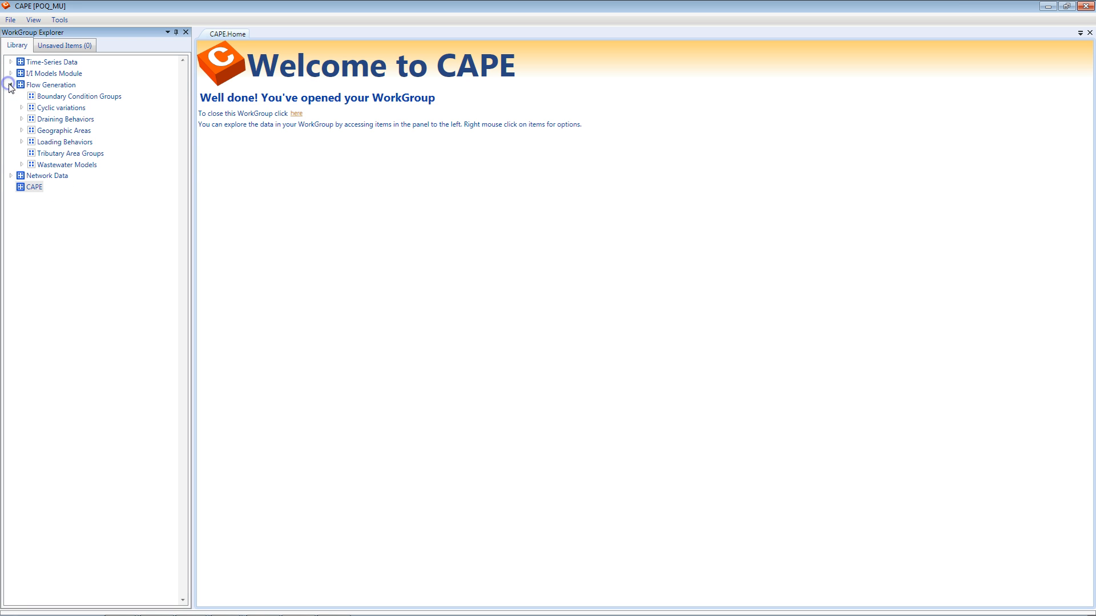
click(22, 165)
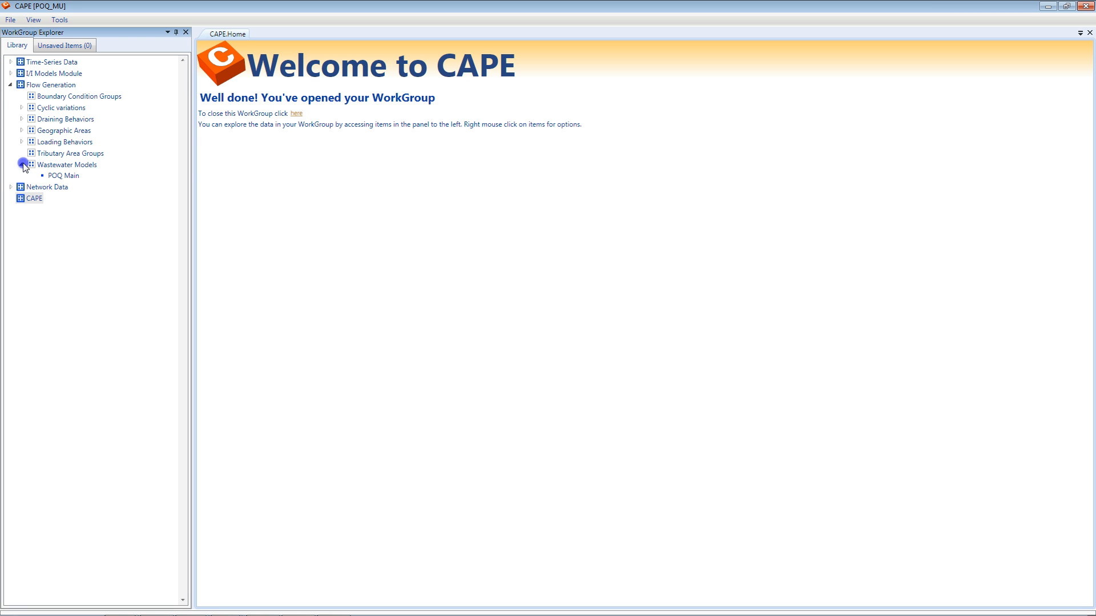
right_click(65, 175)
click(80, 184)
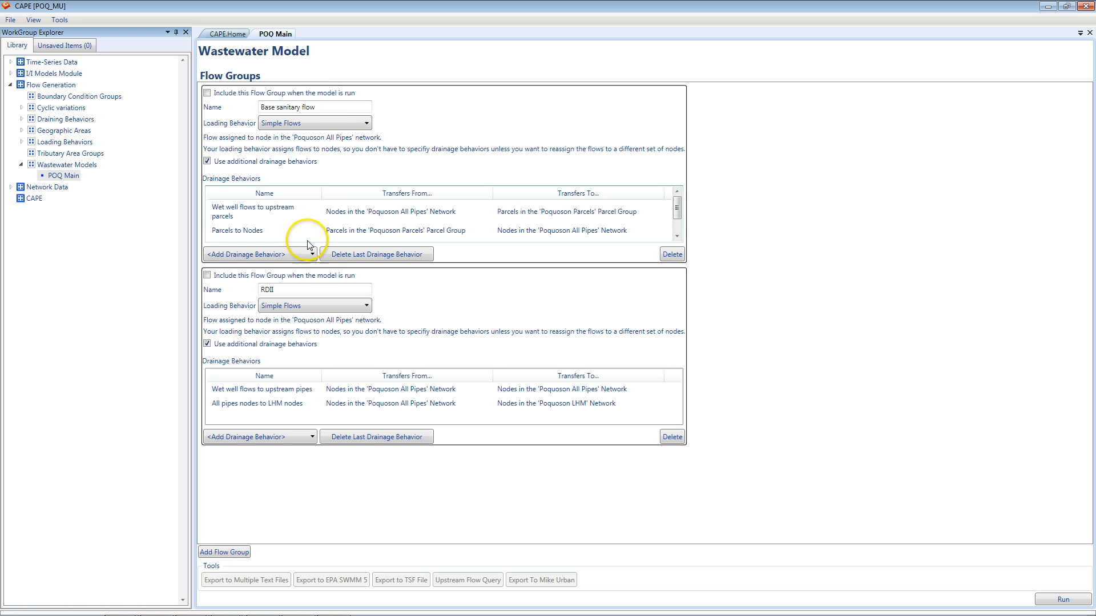
Examine the drainage behaviors and their transfer sources and destinations in the Base sanitary flow and RDII flow groups
click(296, 293)
double_click(297, 293)
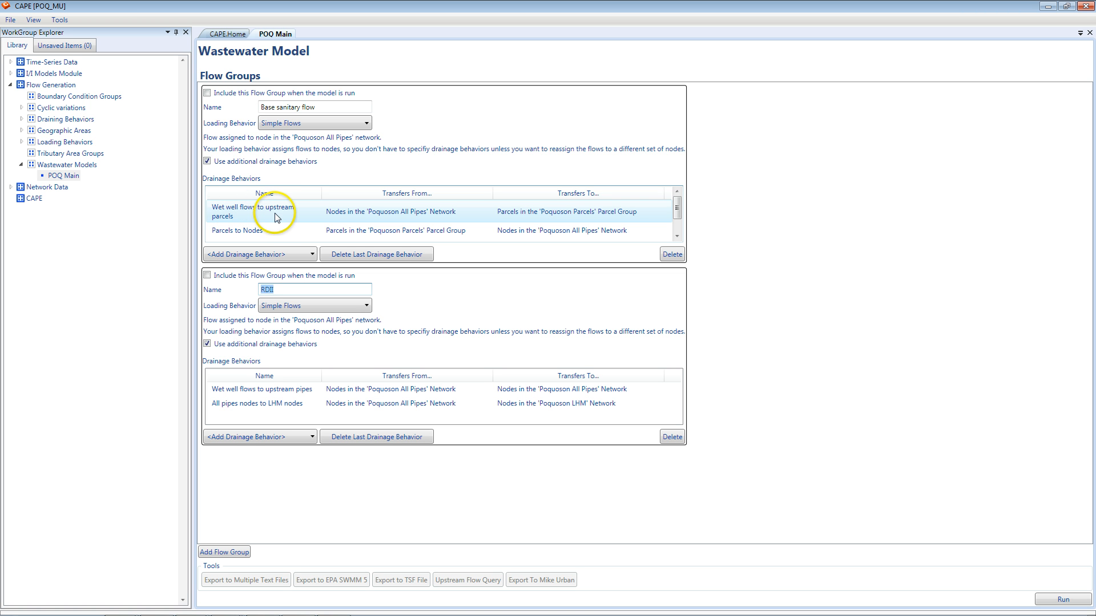
click(263, 231)
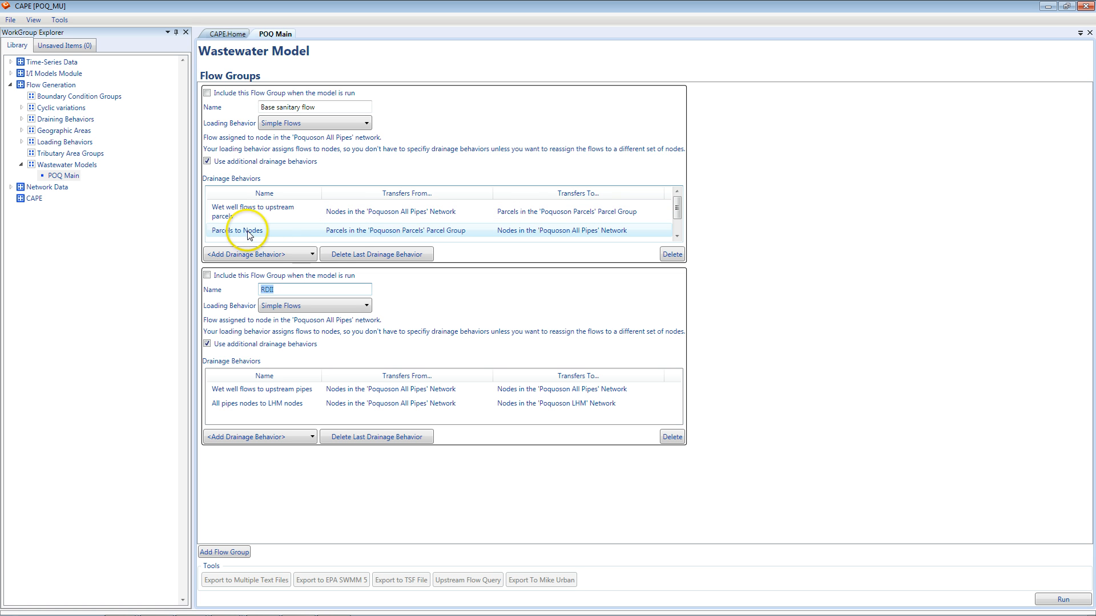
click(677, 237)
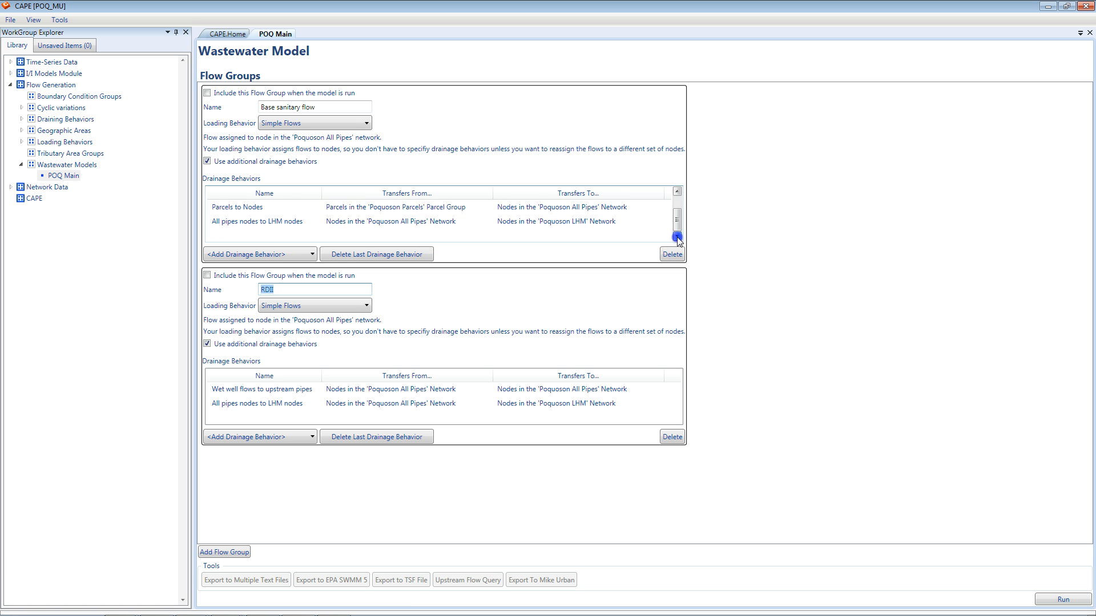
click(228, 225)
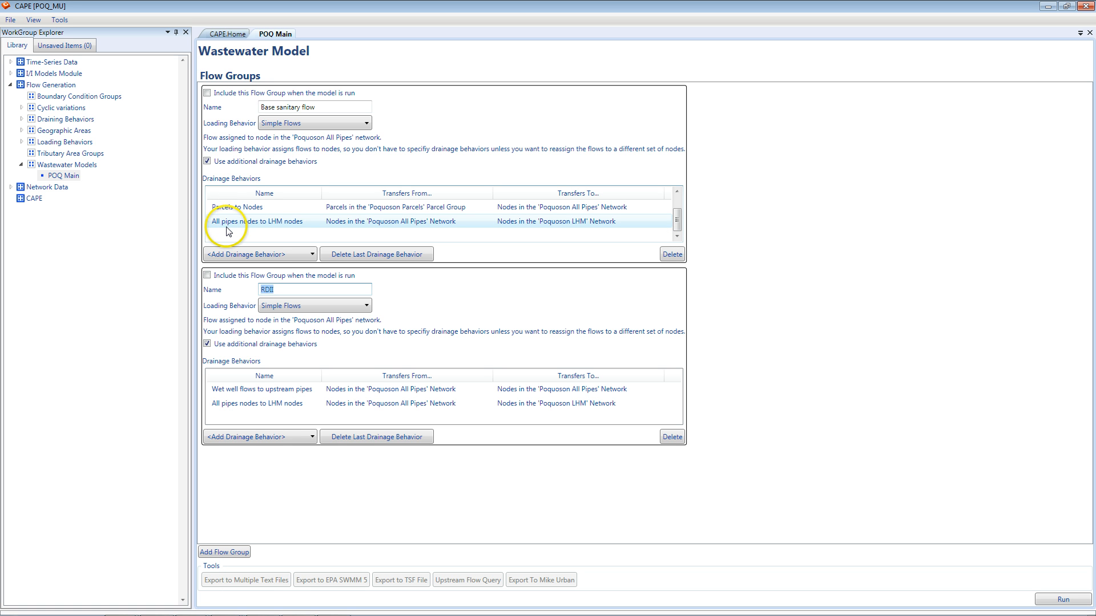
click(238, 209)
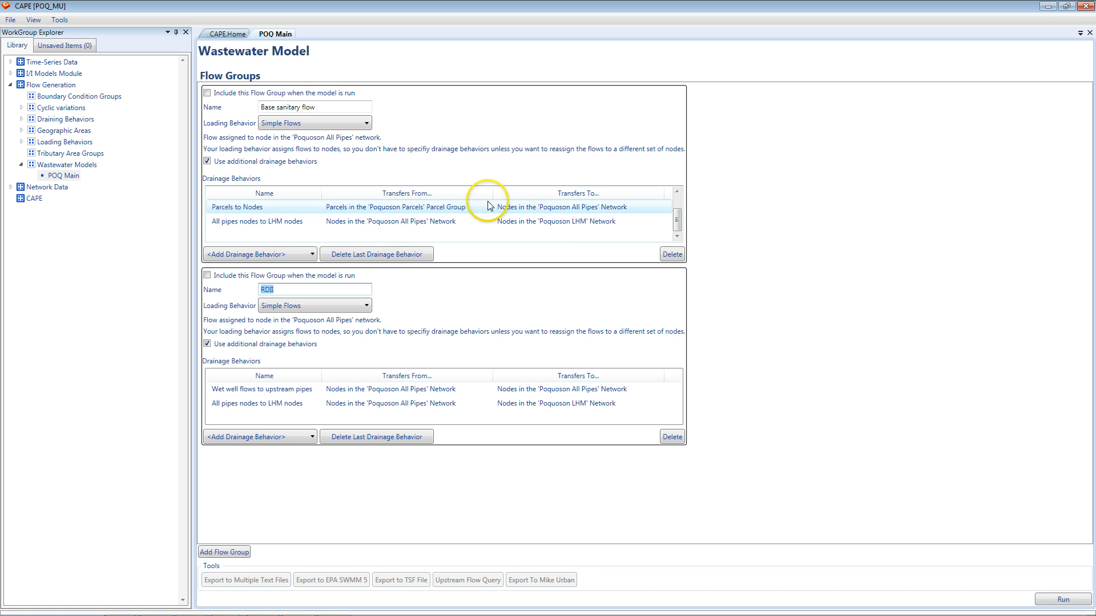
click(485, 223)
click(550, 208)
click(238, 224)
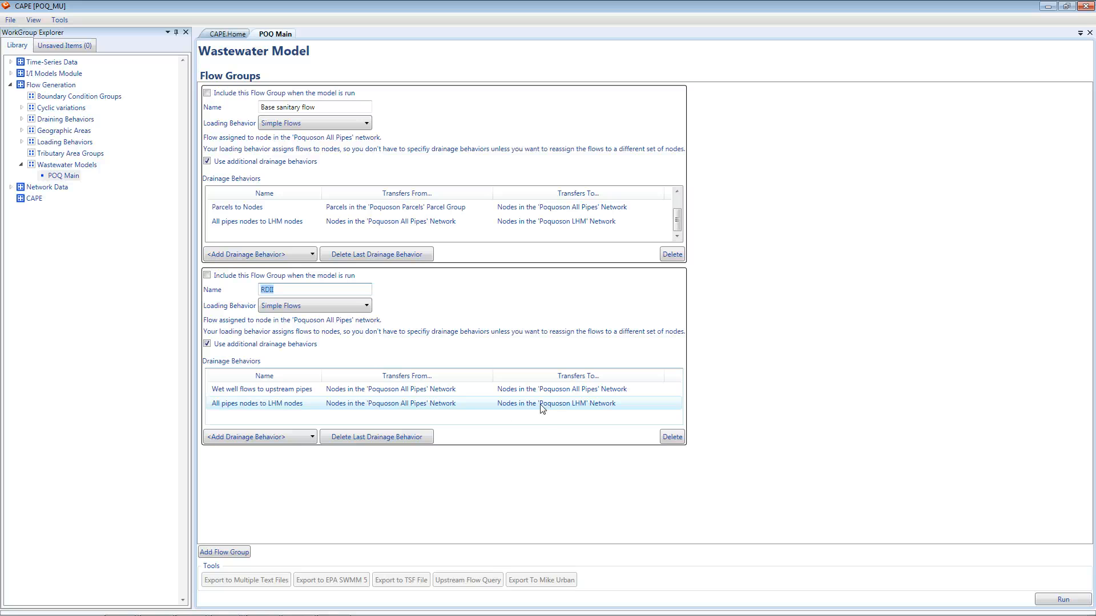
click(410, 389)
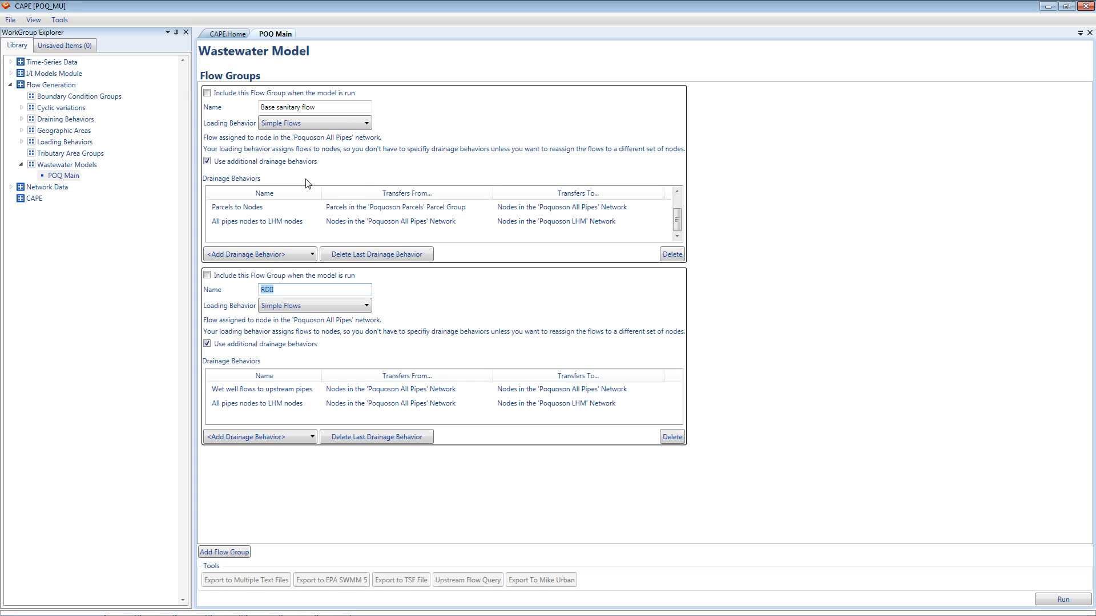
Create a Nodes to Upstream Nodes Based on Parcel Attributes and Consolidation based on Inch-Diameter Miles draining behavior named "Wet well flows to upstream consolidated nodes"
click(21, 119)
right_click(53, 118)
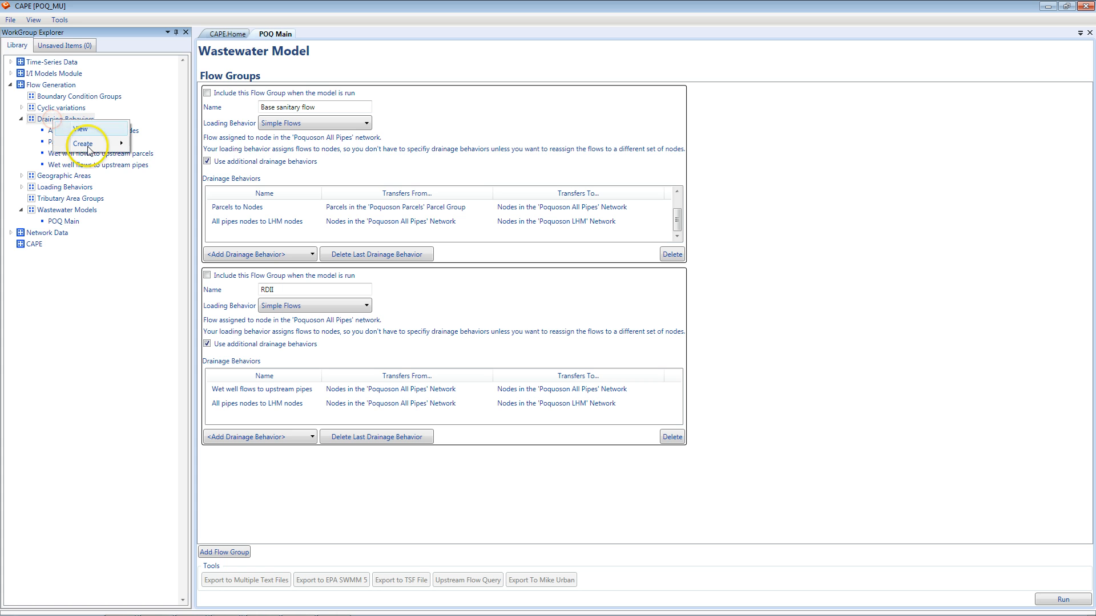
click(89, 147)
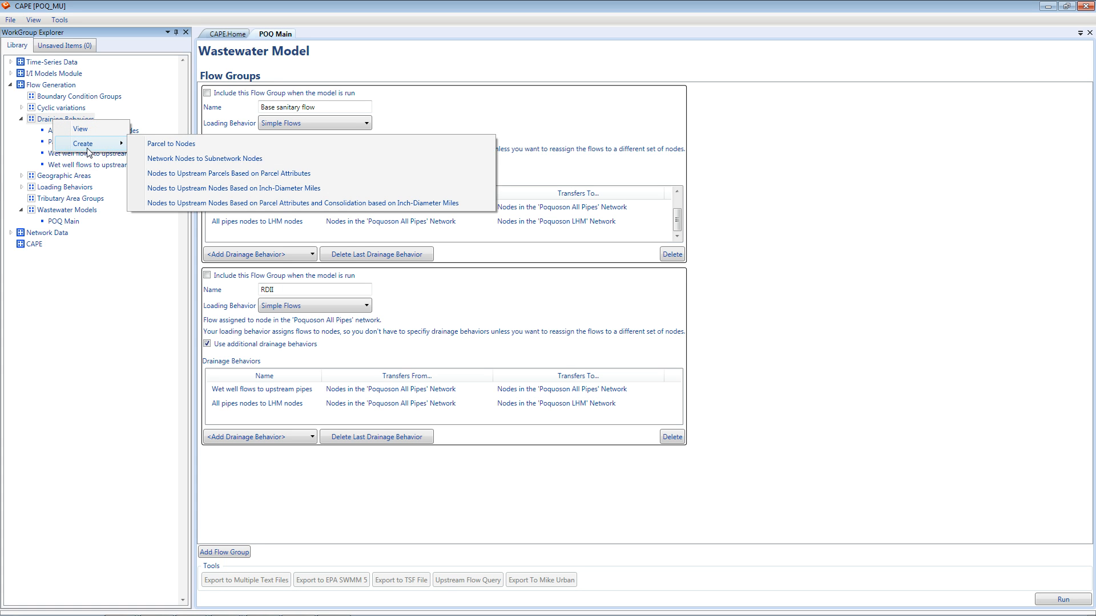
click(163, 204)
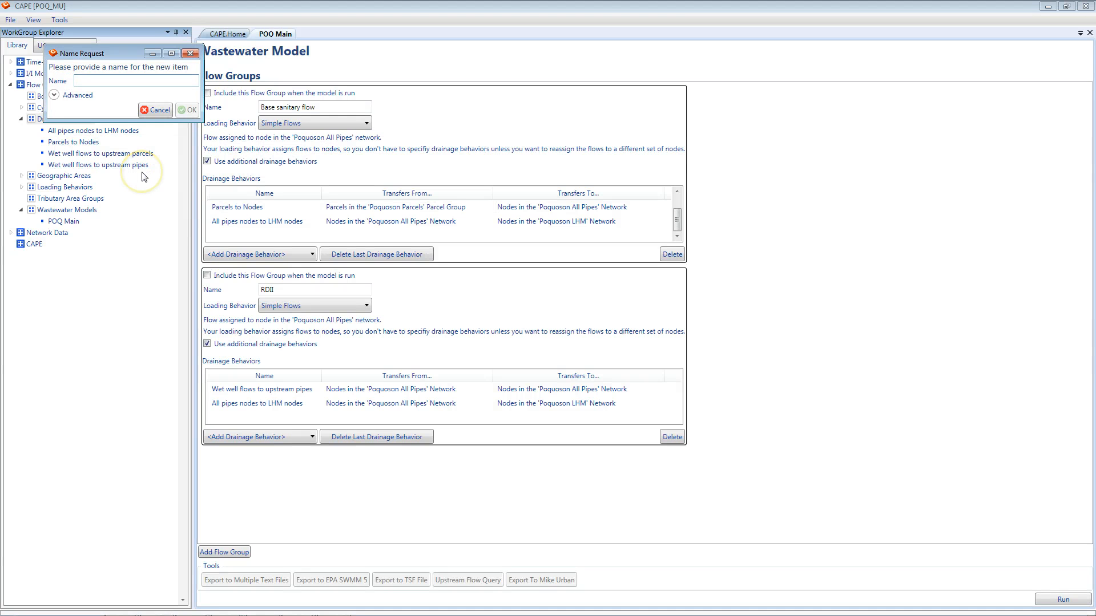
text(Wet wel)
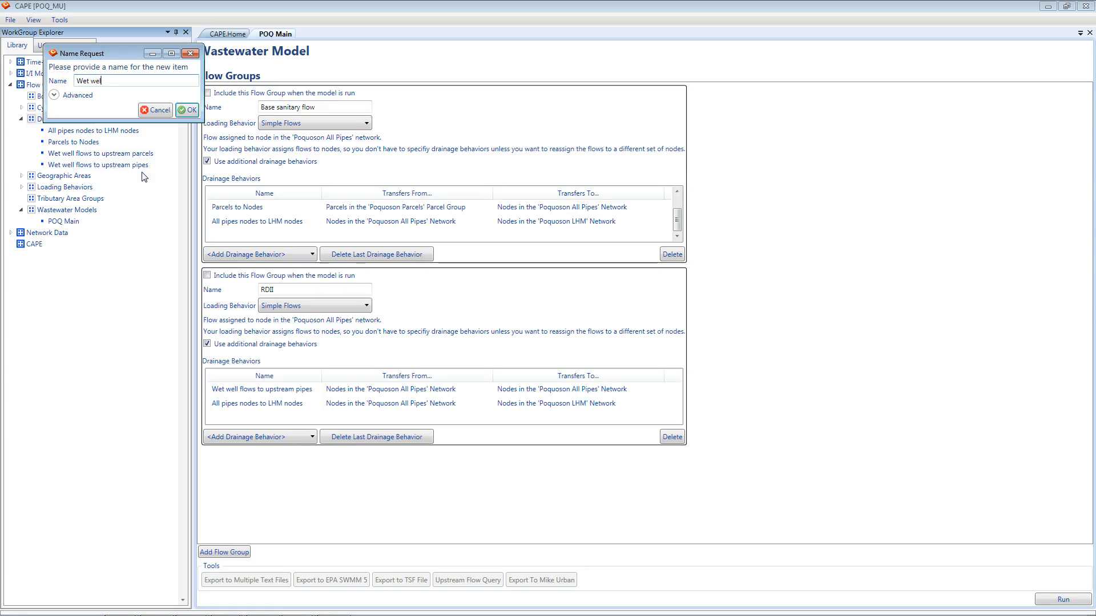
text(l flows to upstream c)
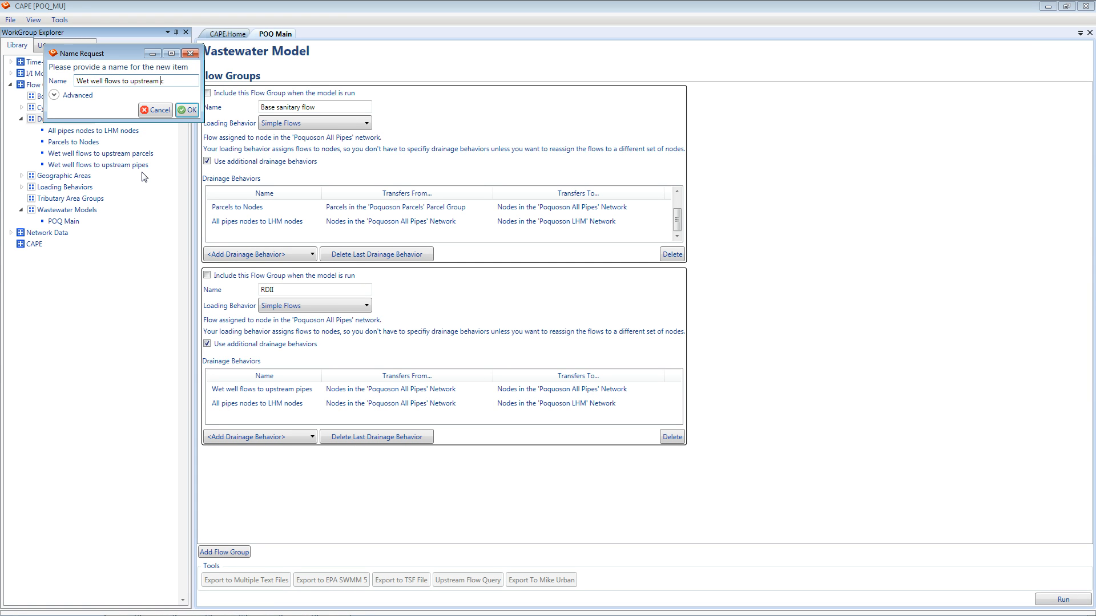
text(onsolidated nodes)
click(124, 81)
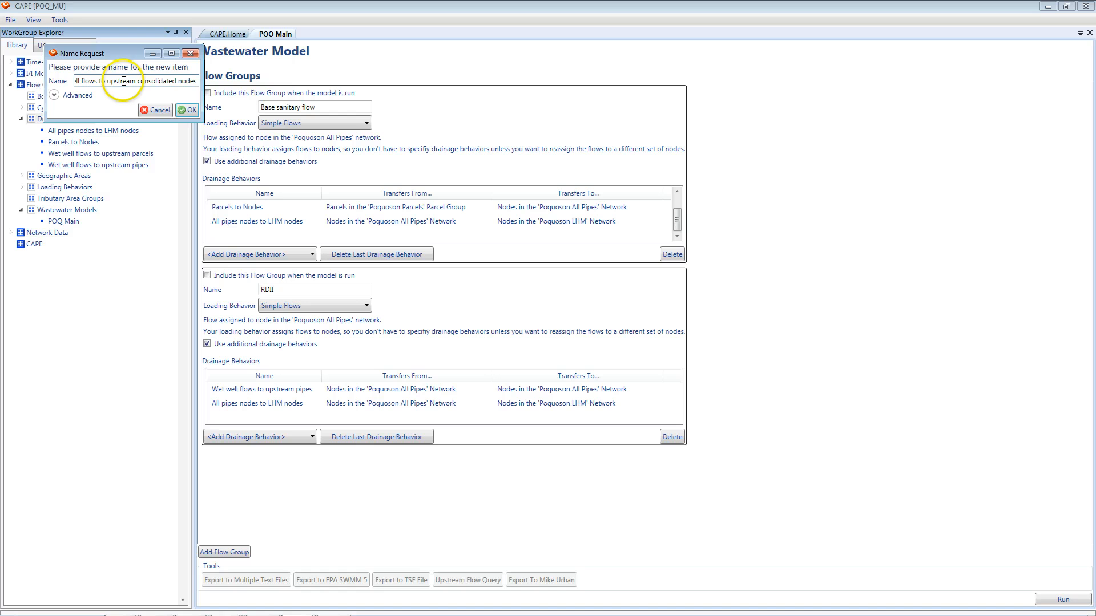
click(188, 110)
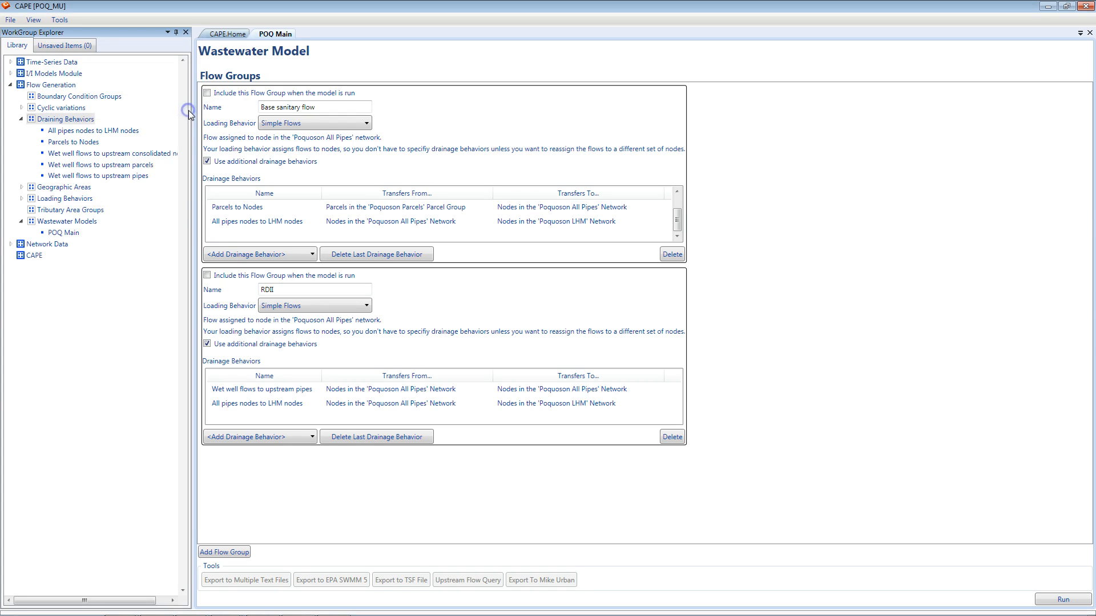
Set the parcel to node drainage behavior of Wet well flows to upstream consolidated nodes to Parcels to Nodes and save the item
right_click(124, 153)
click(150, 165)
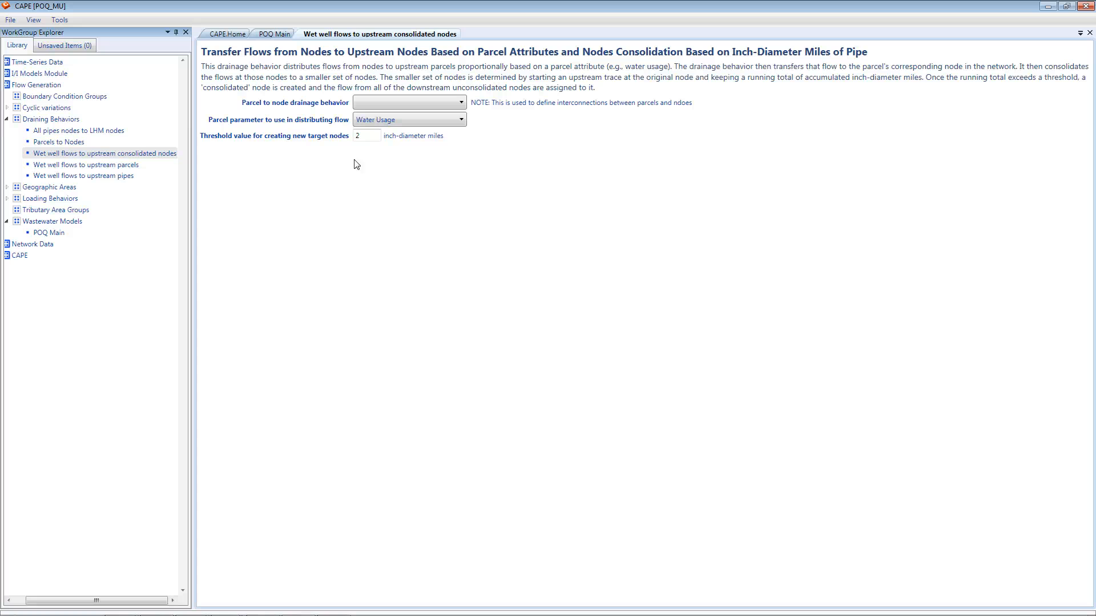
click(458, 104)
click(448, 113)
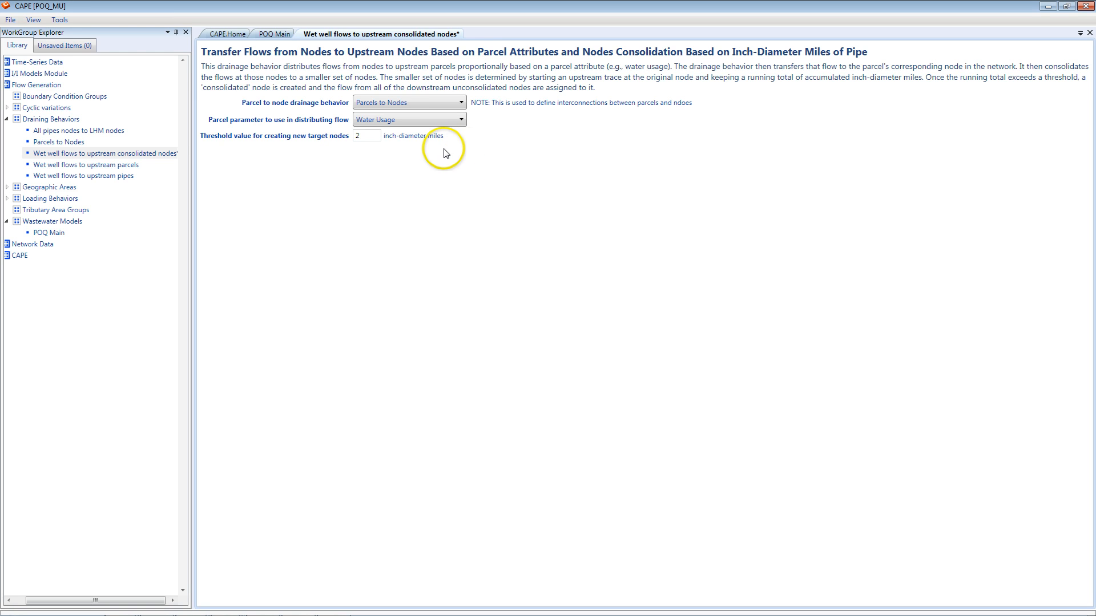
double_click(369, 134)
click(10, 19)
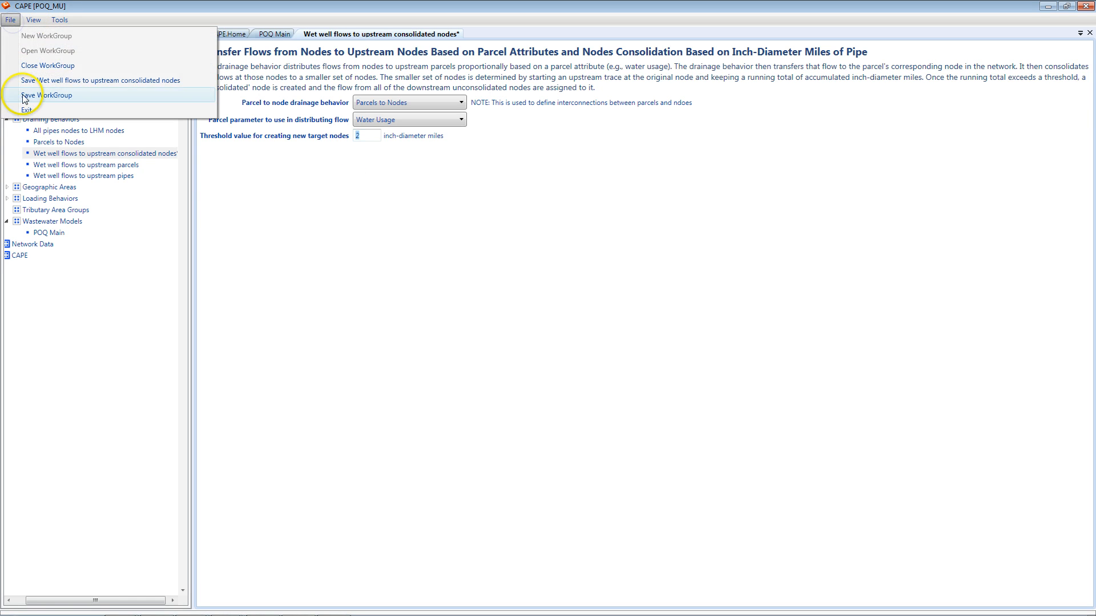
click(27, 81)
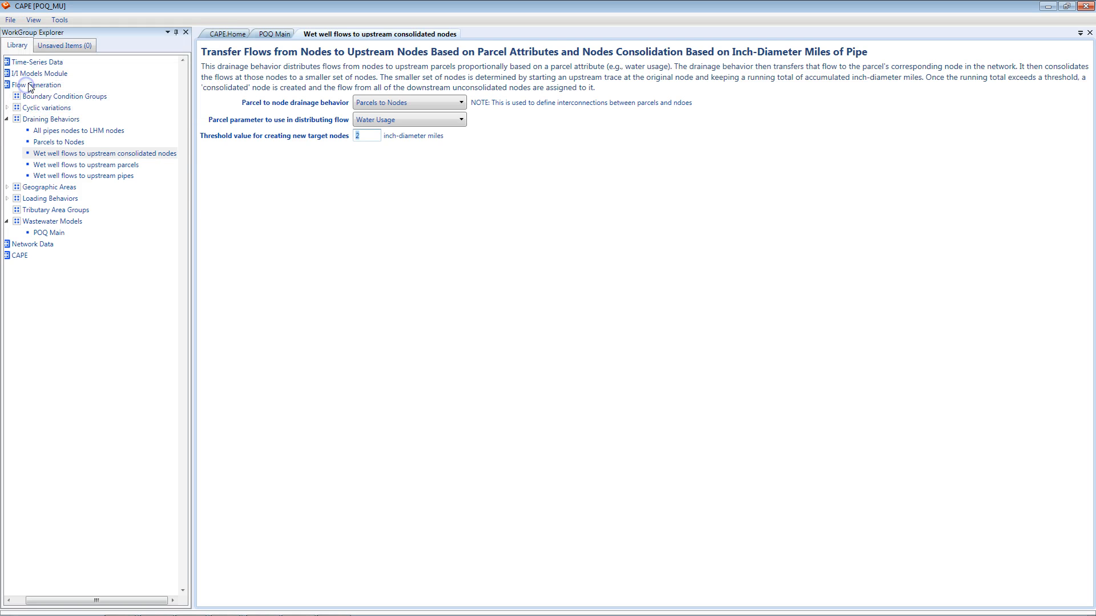
Add a flow group named "Consolidated base sanitary flow" to the POQ Main wastewater model
click(273, 34)
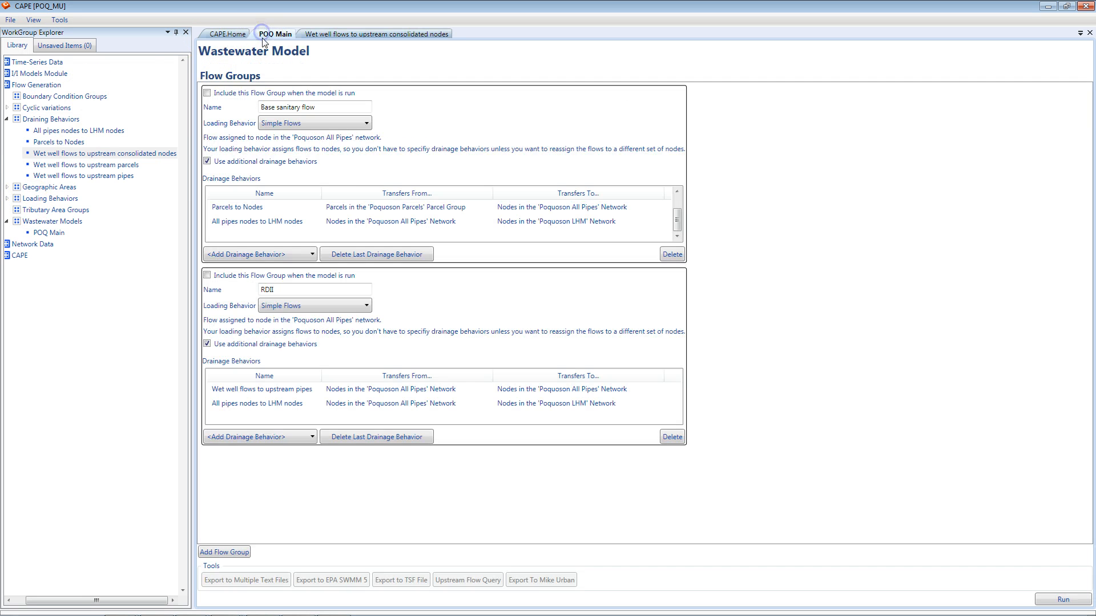
click(237, 552)
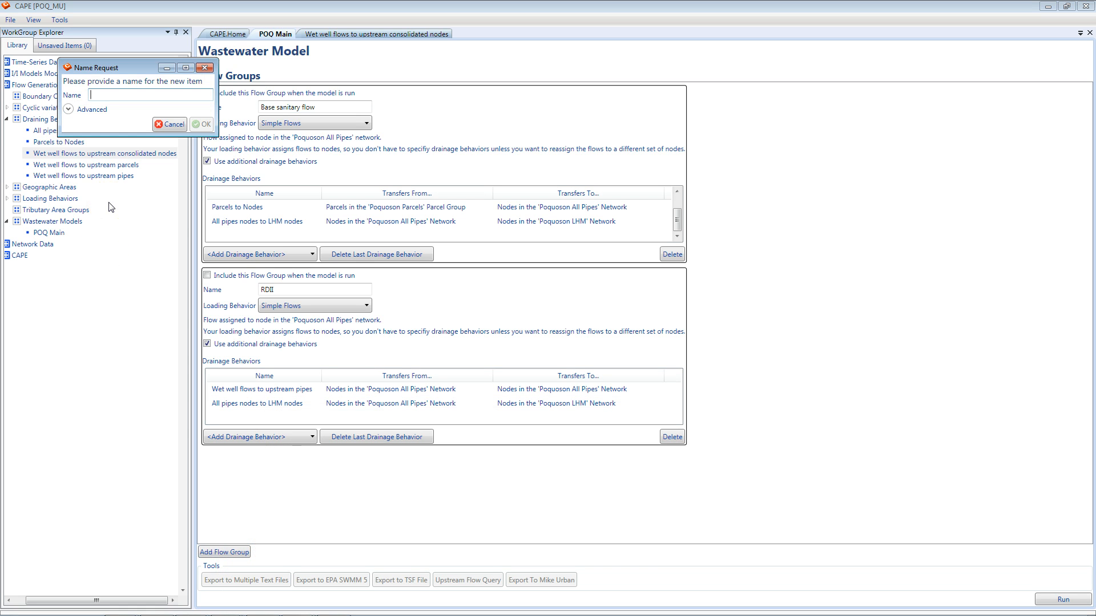
text(Consolidated base sanitary flow)
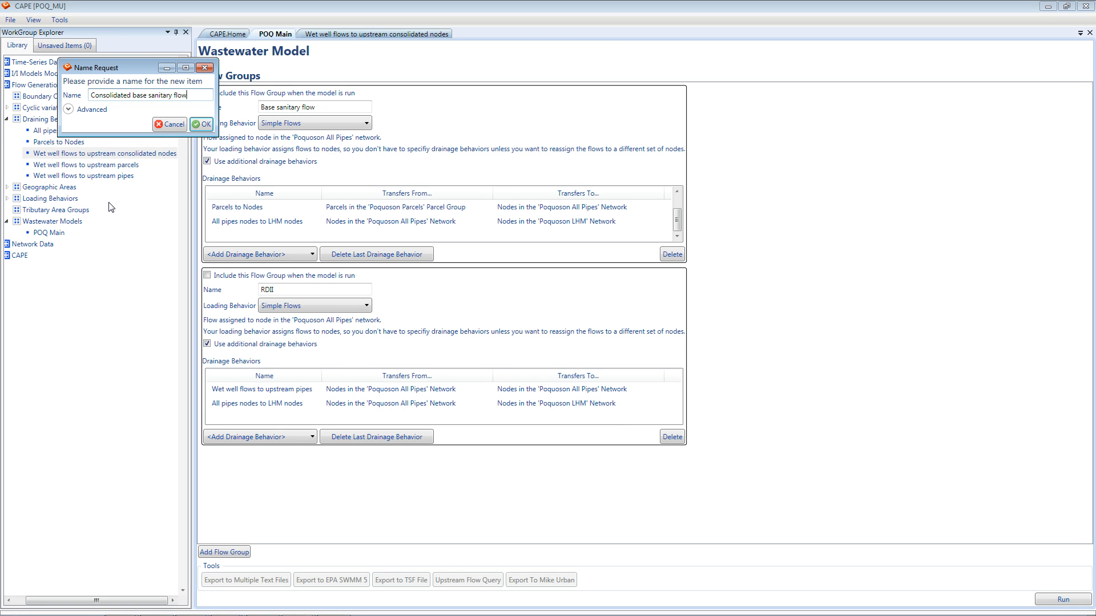
click(201, 123)
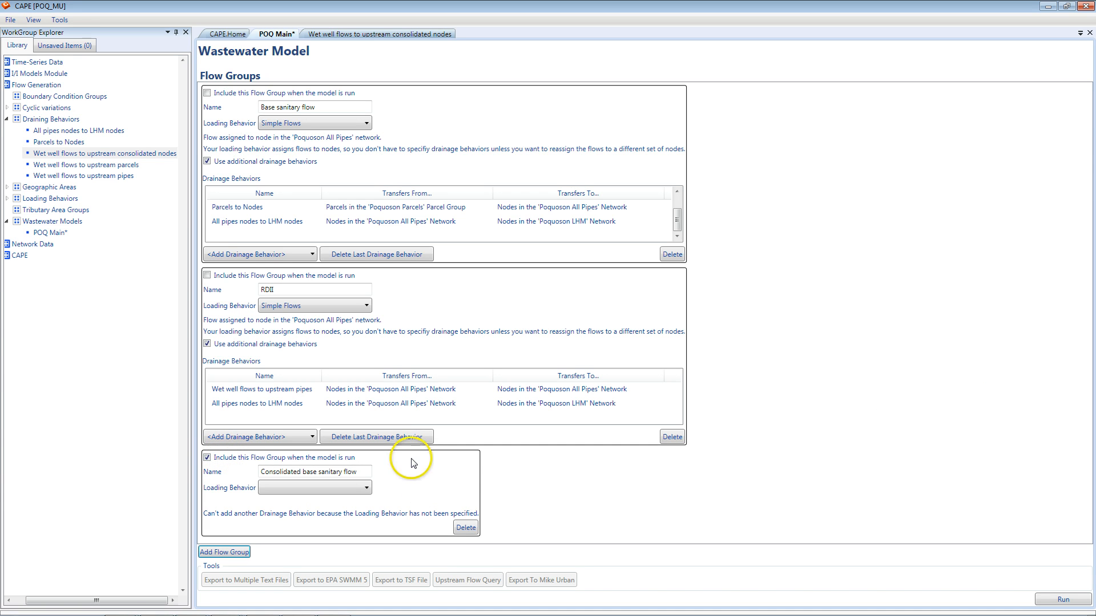
click(207, 93)
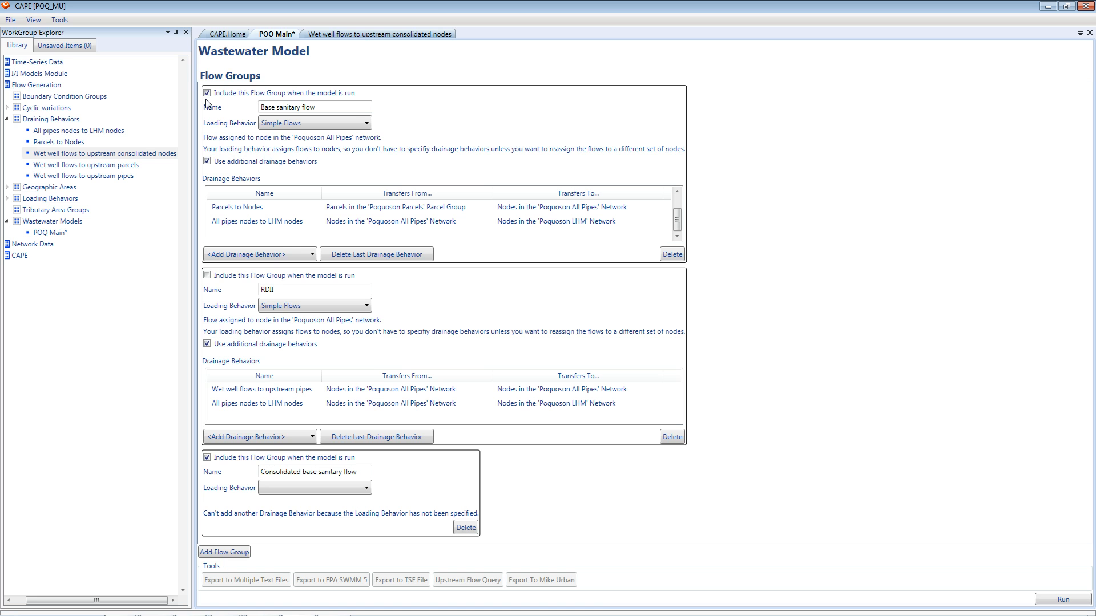
click(206, 94)
Set the loading behavior of the Consolidated base sanitary flow group to Simple Flows
click(368, 488)
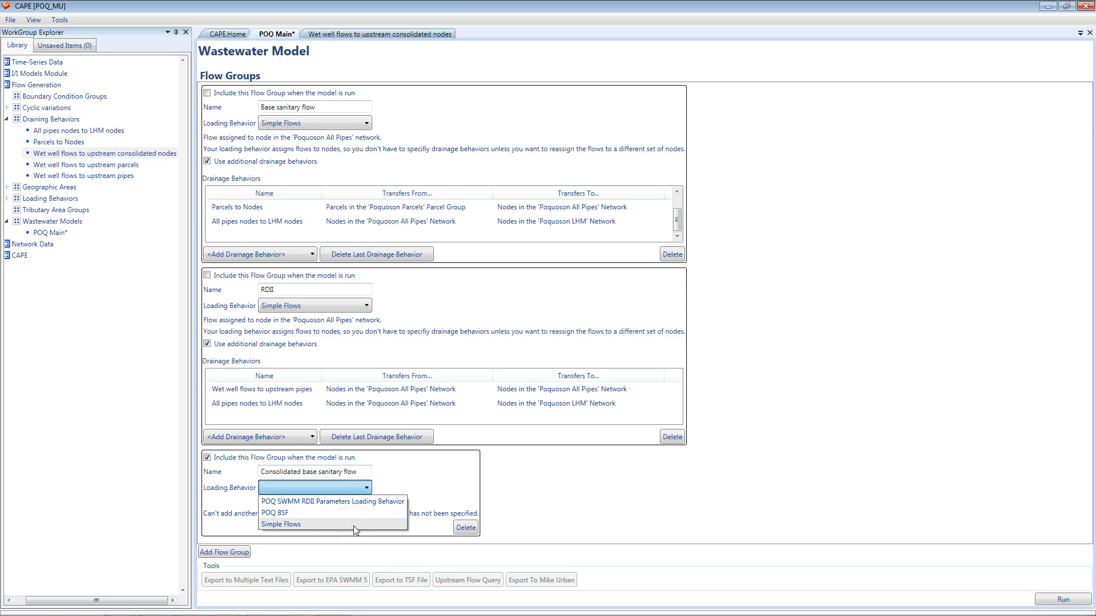
click(354, 525)
click(372, 481)
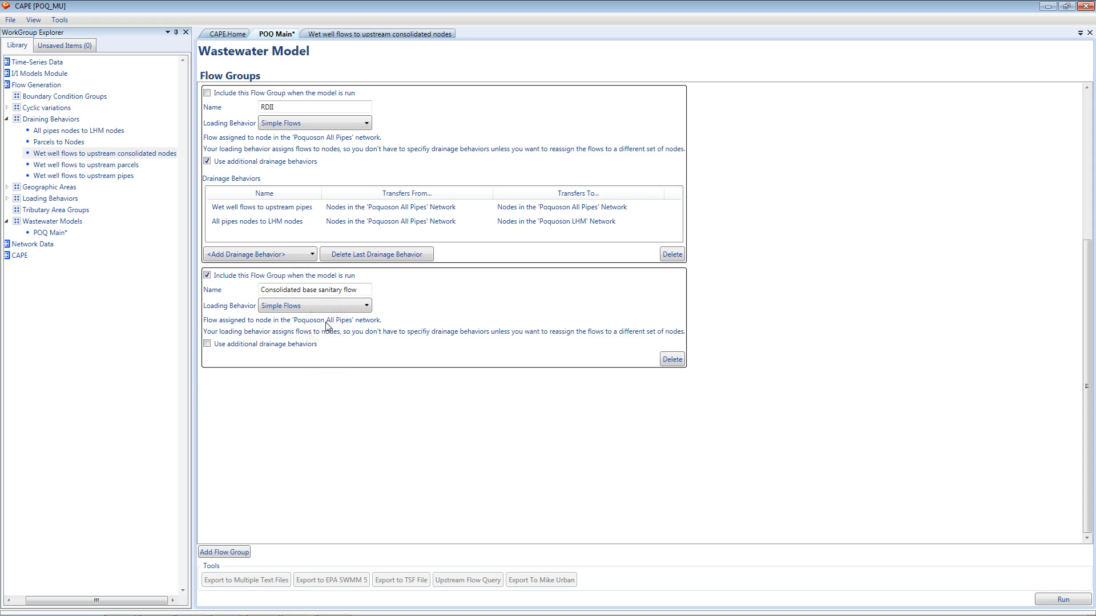
Enable additional drainage behaviors for Consolidated base sanitary flow and add Wet well flows to upstream consolidated nodes, followed by All pipes nodes to LHM nodes
click(207, 344)
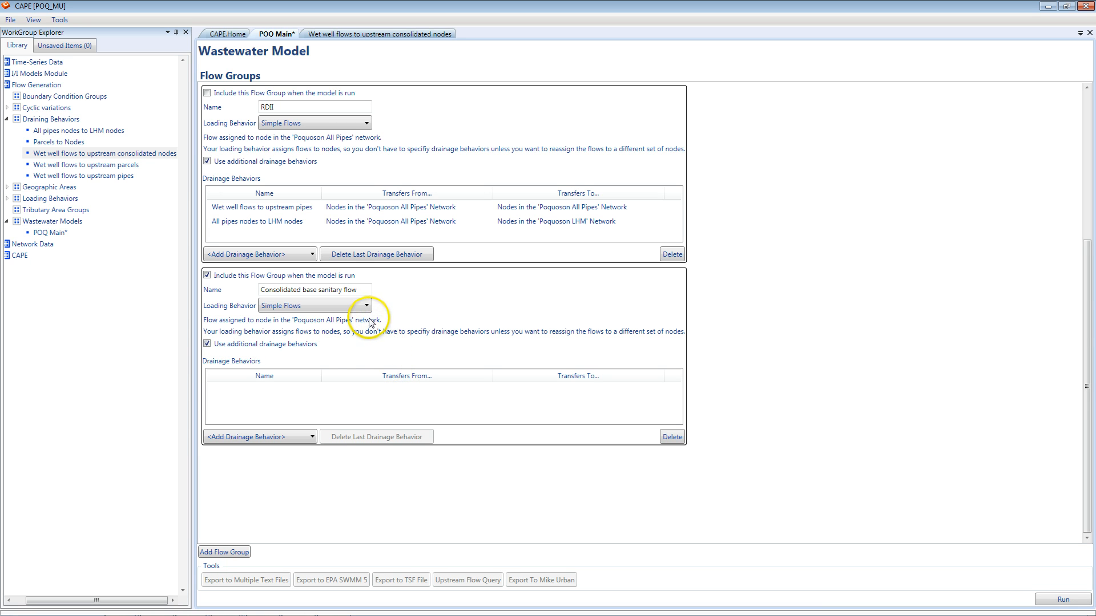
click(312, 438)
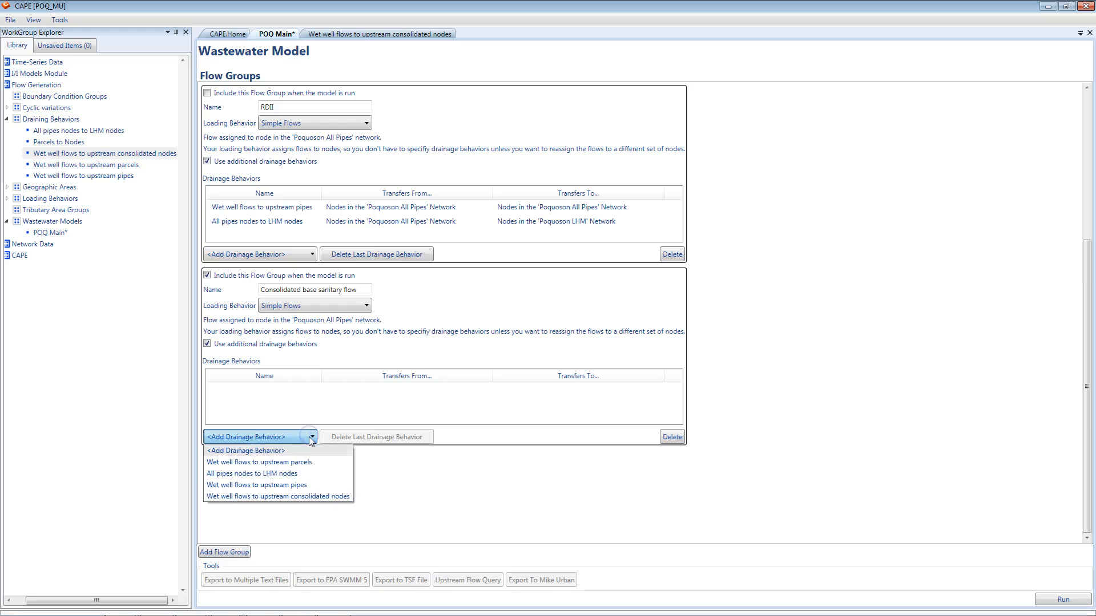
click(293, 497)
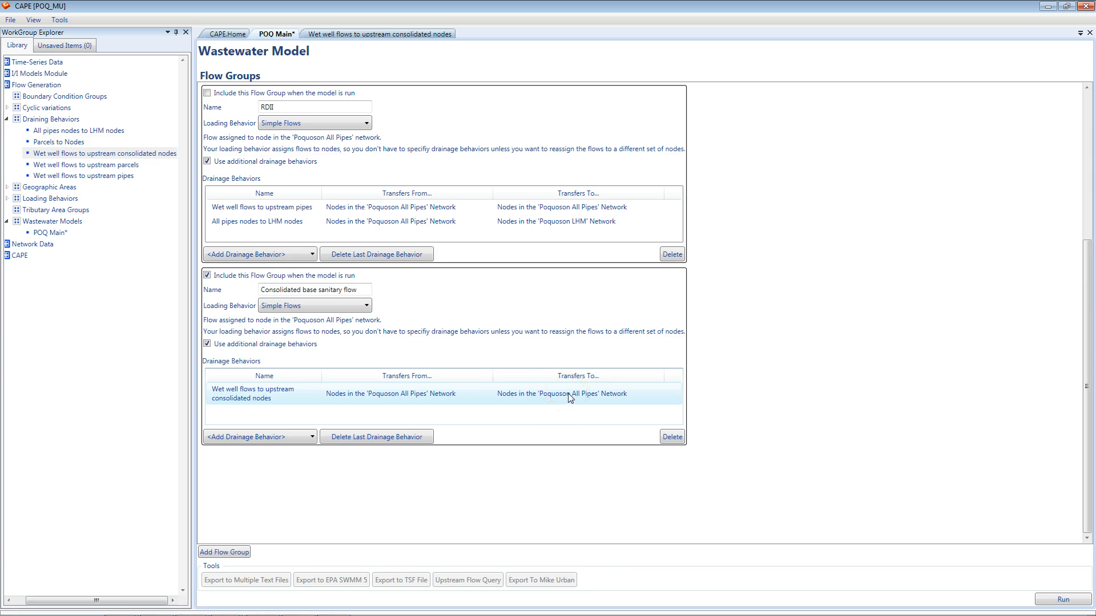
click(313, 438)
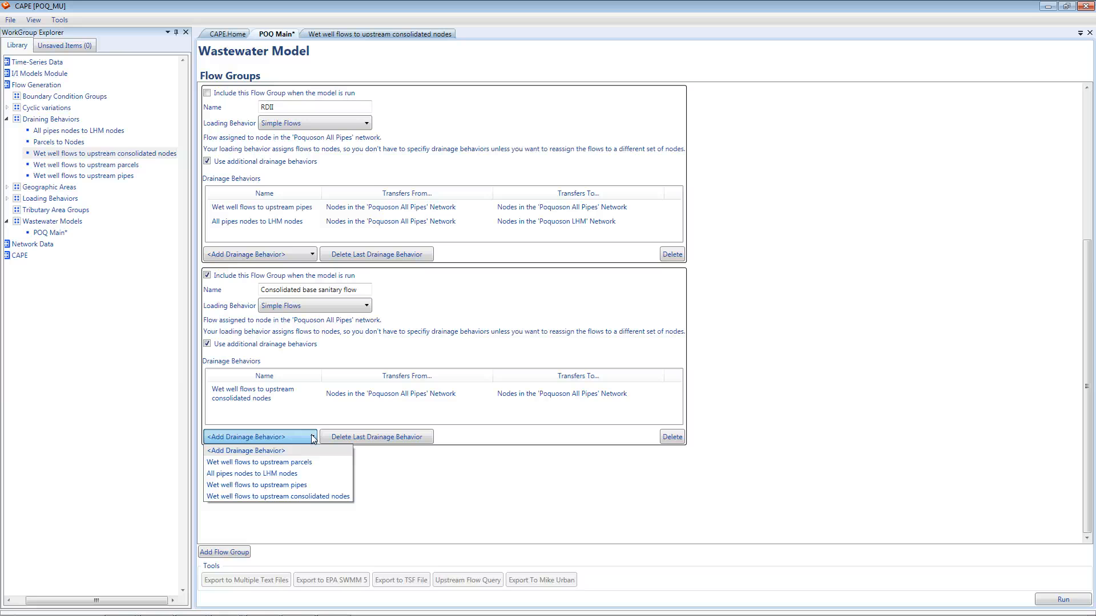
click(290, 474)
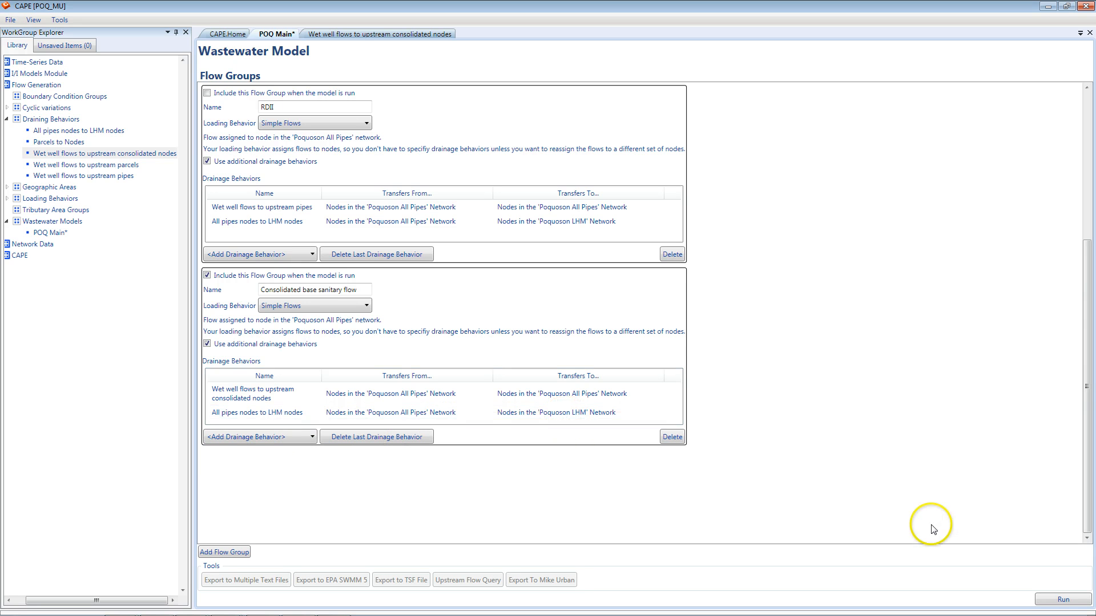
Run the POQ Main wastewater model and close the output log
click(1049, 601)
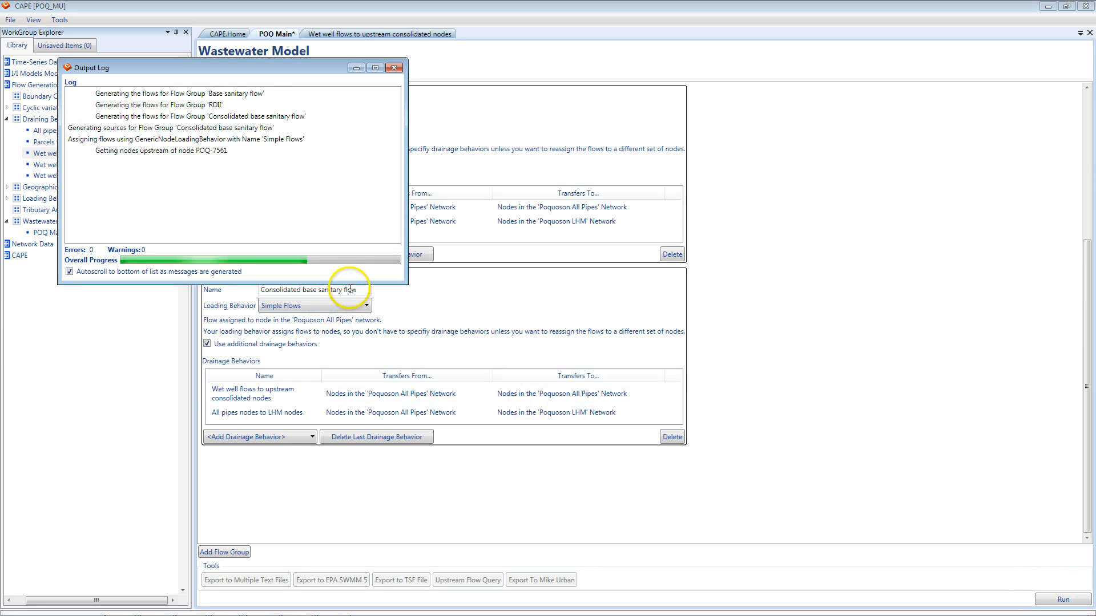
click(568, 348)
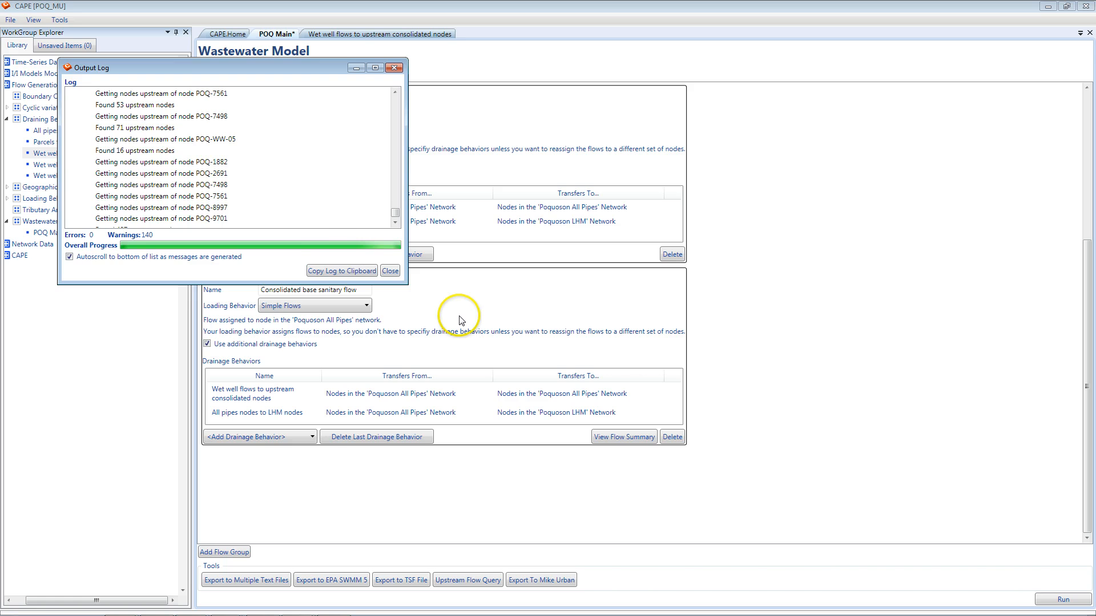
click(392, 268)
Review the flow summary of Consolidated base sanitary flow, examining how flow at node POQ-7561 is distributed, and close it
click(624, 436)
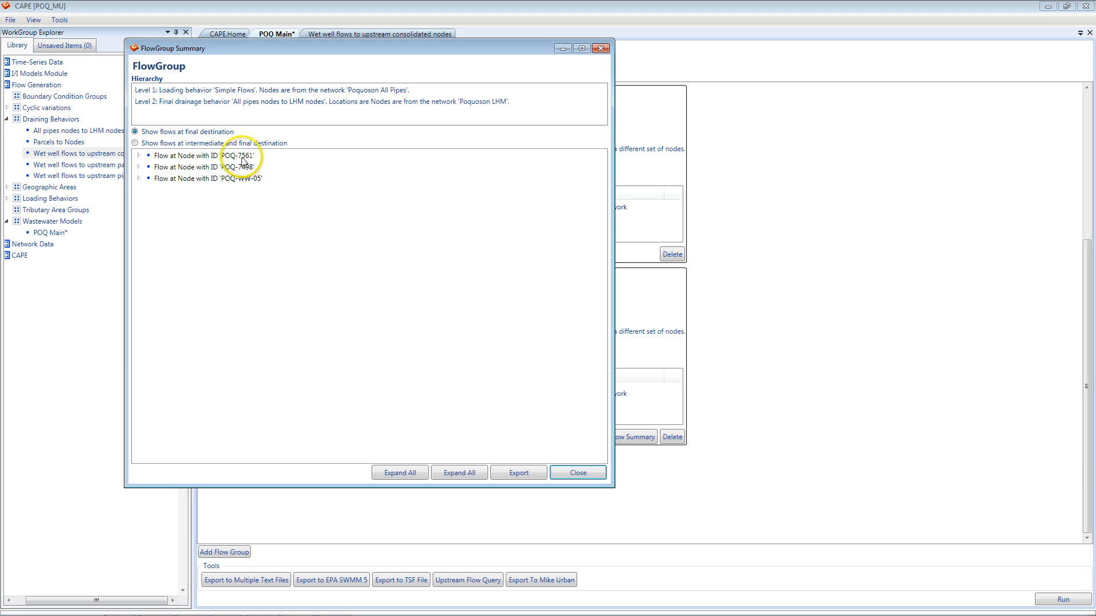
click(138, 155)
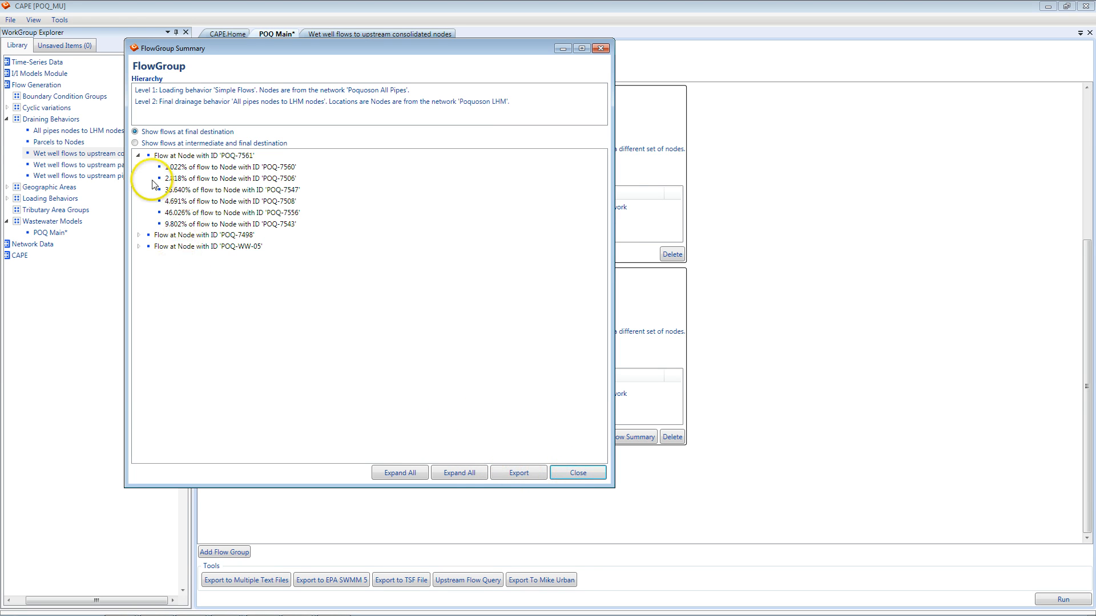
click(564, 473)
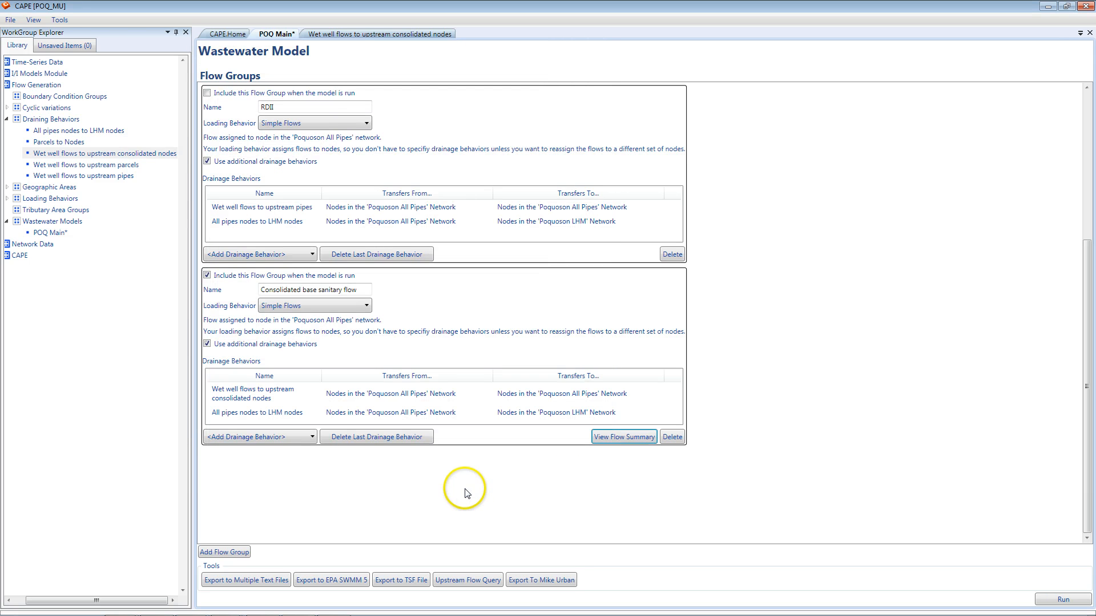